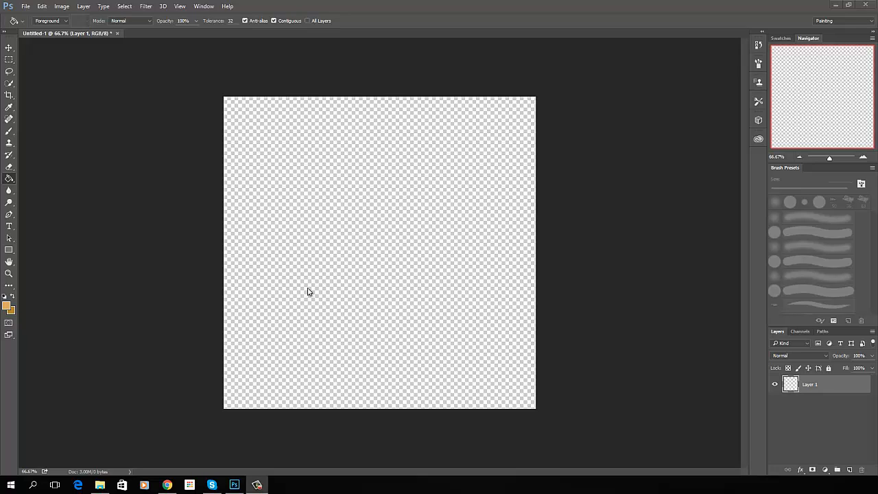
Fill the whole empty layer with the foreground colour #d9a861 using the Paint Bucket
{"action": "left_click", "coordinate": [8, 308]}
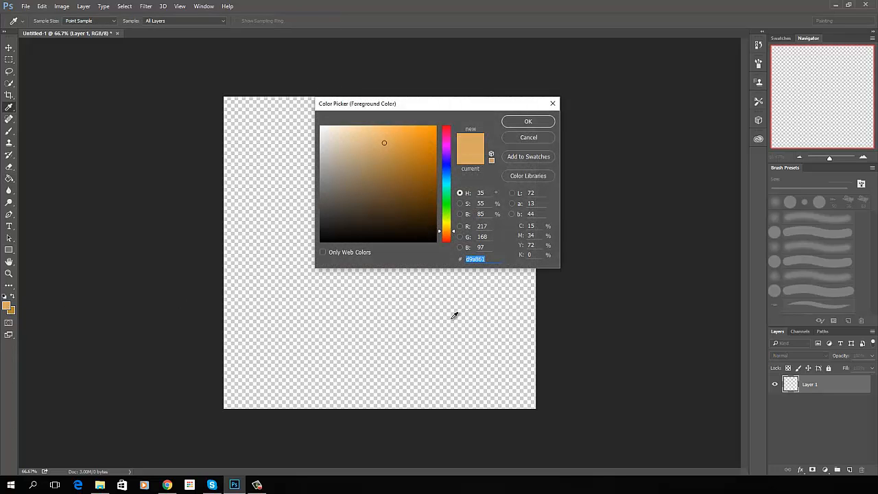
{"action": "left_click", "coordinate": [492, 259]}
{"action": "left_click", "coordinate": [527, 122]}
{"action": "key", "text": "g"}
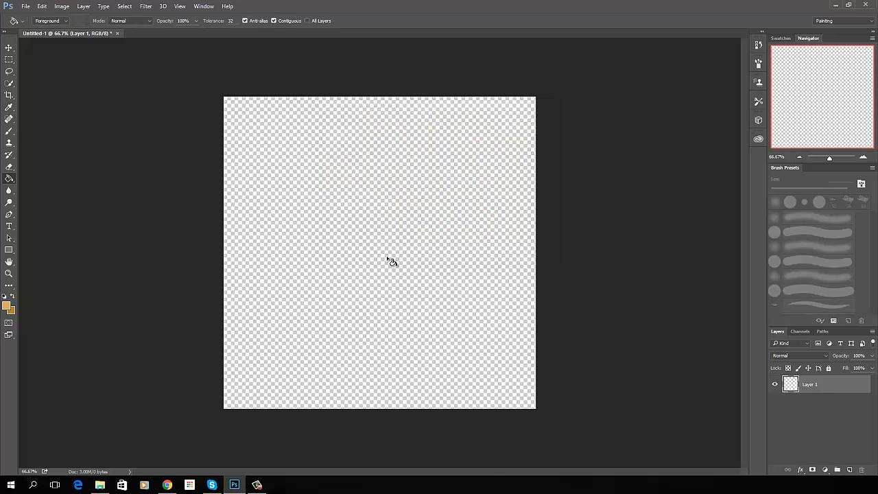
{"action": "left_click", "coordinate": [295, 324]}
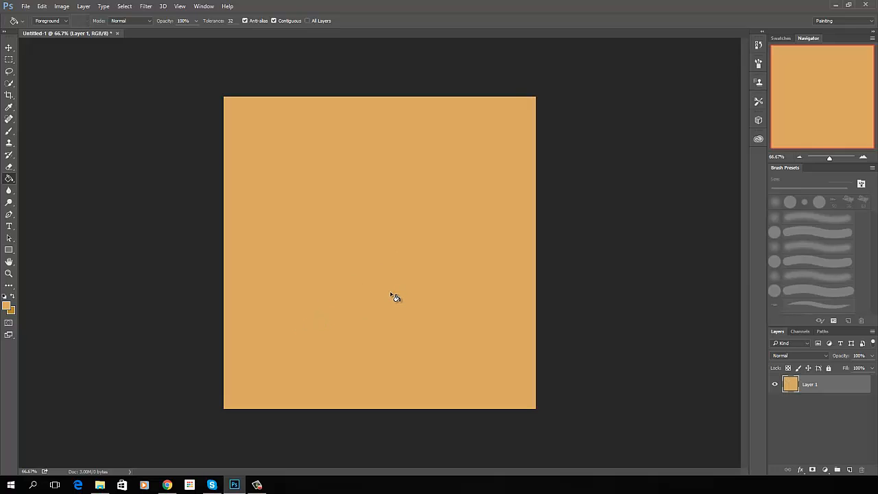
Duplicate the filled layer within the same document and name the copy "pattern"
{"action": "right_click", "coordinate": [837, 384]}
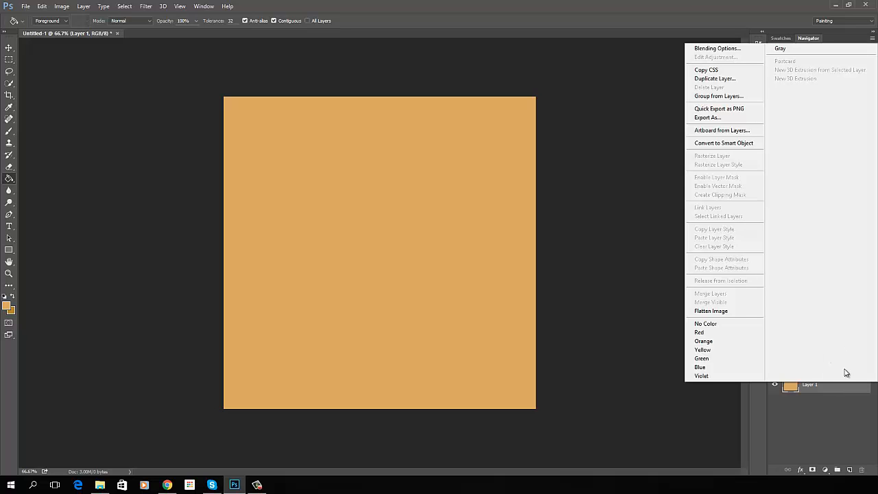
{"action": "left_click", "coordinate": [717, 78]}
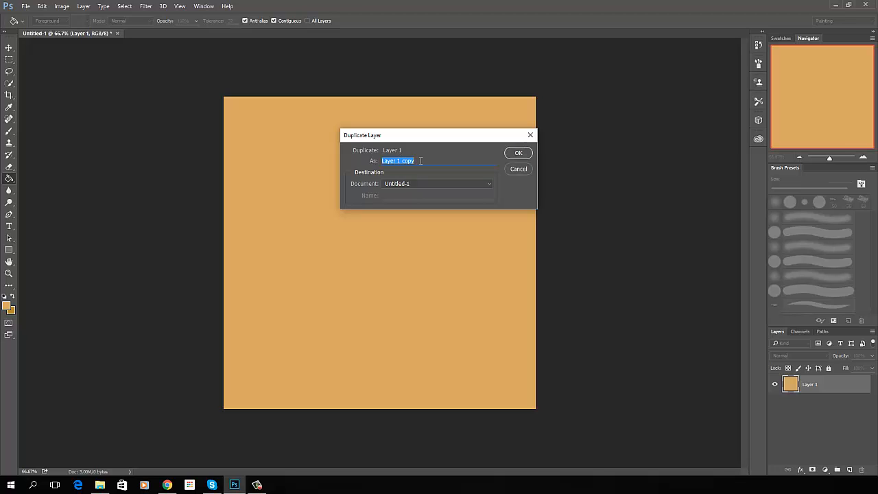
{"action": "type", "text": "pattern"}
{"action": "key", "text": "Return"}
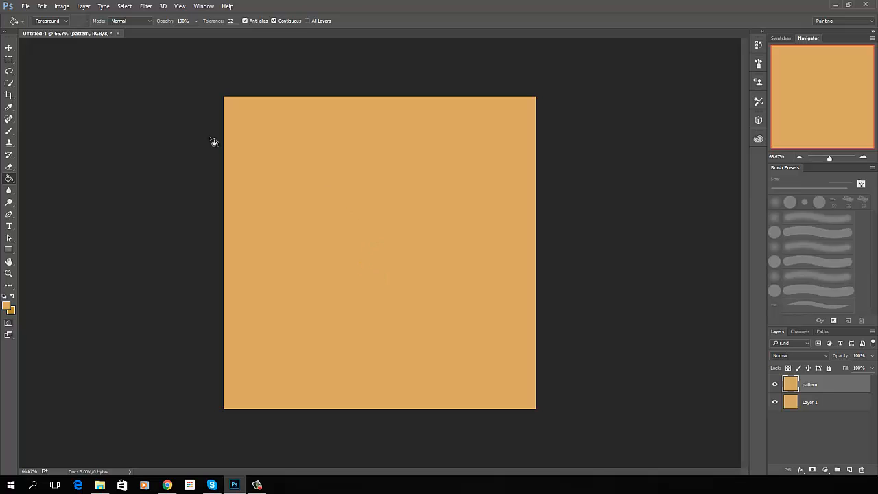
Create a new 40 × 40 pixel RGB document at 72 pixels/inch with a transparent background
{"action": "left_click", "coordinate": [26, 7]}
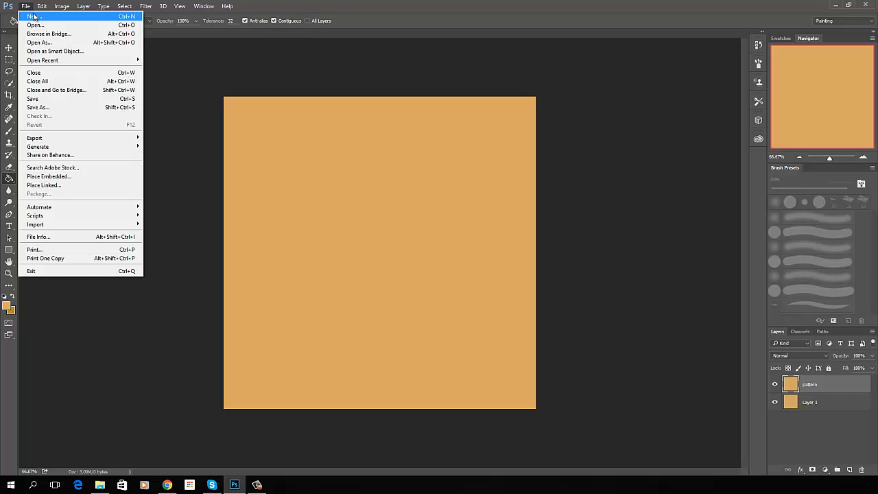
{"action": "left_click", "coordinate": [34, 15]}
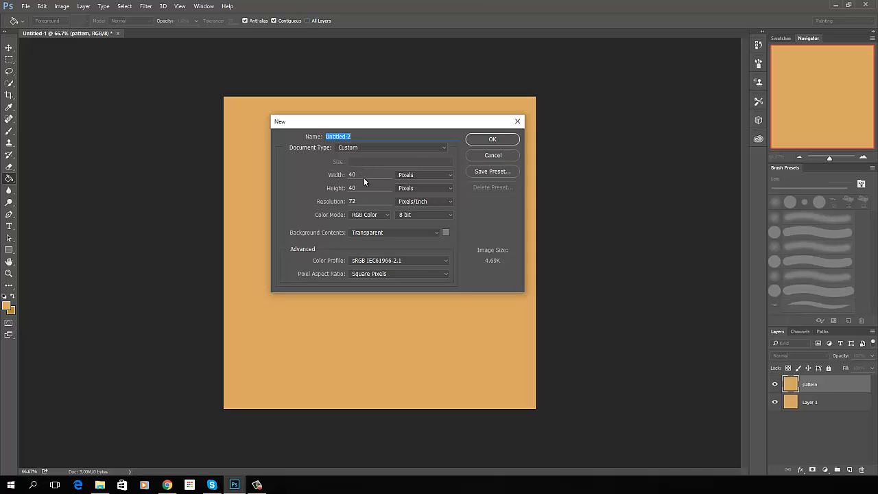
{"action": "left_click", "coordinate": [492, 140]}
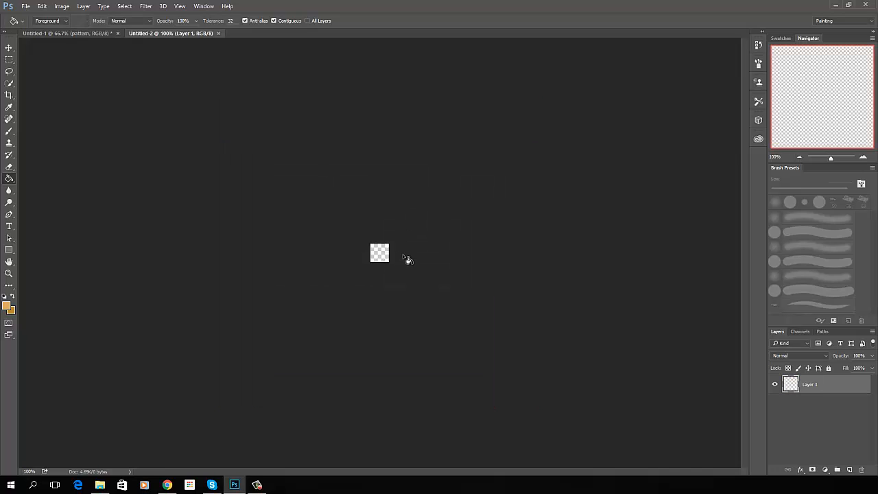
{"action": "key", "text": "ctrl+plus"}
{"action": "key", "text": "ctrl+plus"}
{"action": "key", "text": "ctrl+plus"}
{"action": "key", "text": "ctrl+plus"}
{"action": "key", "text": "ctrl+plus"}
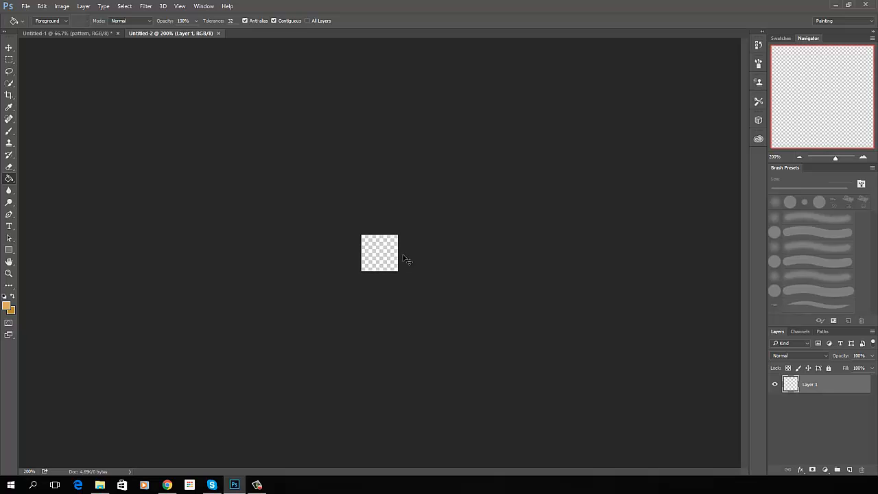
{"action": "key", "text": "ctrl+plus"}
{"action": "key", "text": "ctrl+plus"}
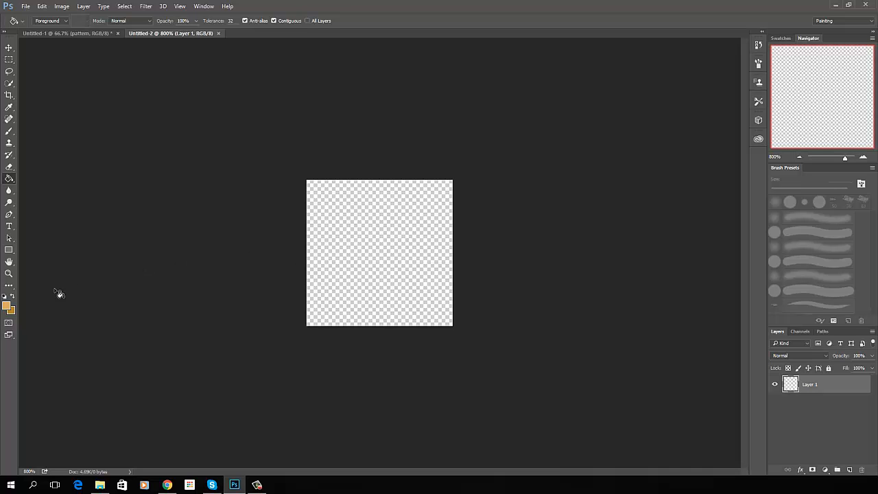
Swap the foreground and background colours, keeping the darker #b68728 as the foreground colour
{"action": "left_click", "coordinate": [13, 298]}
{"action": "left_click", "coordinate": [8, 307]}
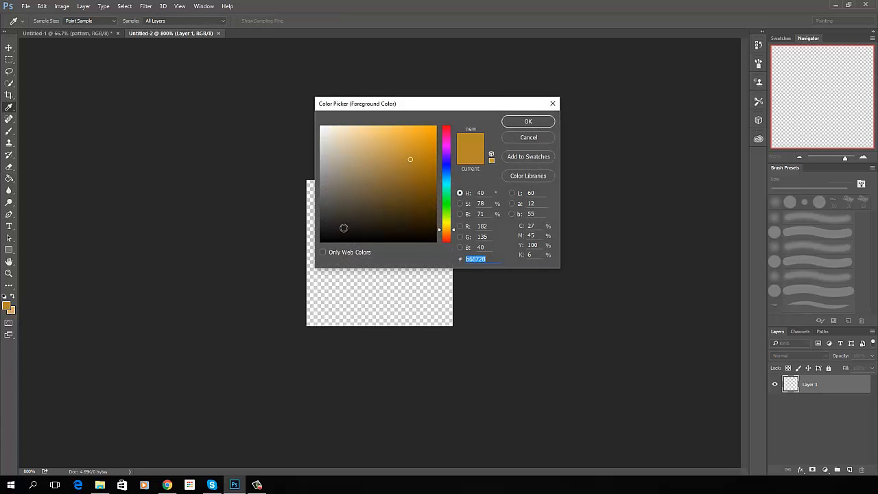
{"action": "left_click", "coordinate": [494, 260]}
{"action": "left_click", "coordinate": [528, 122]}
{"action": "key", "text": "g"}
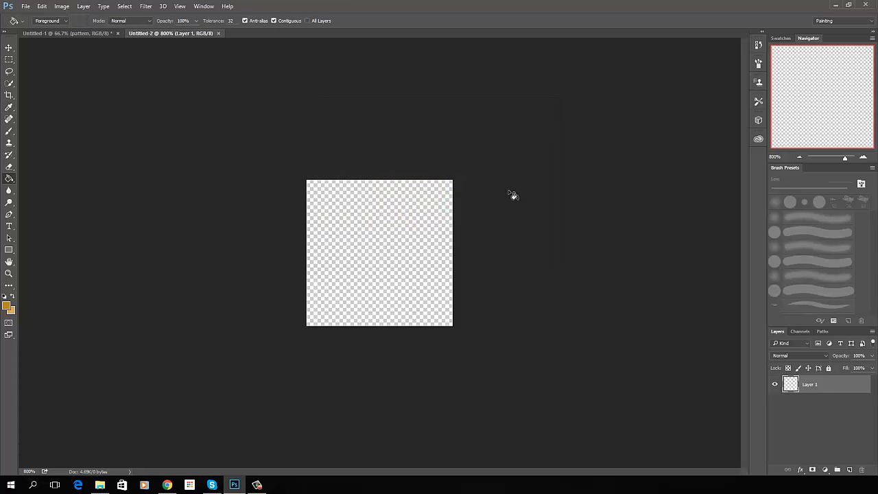
Select slightly more than the left half of the tile at full height, fill it with the foreground colour and deselect
{"action": "left_click", "coordinate": [9, 60]}
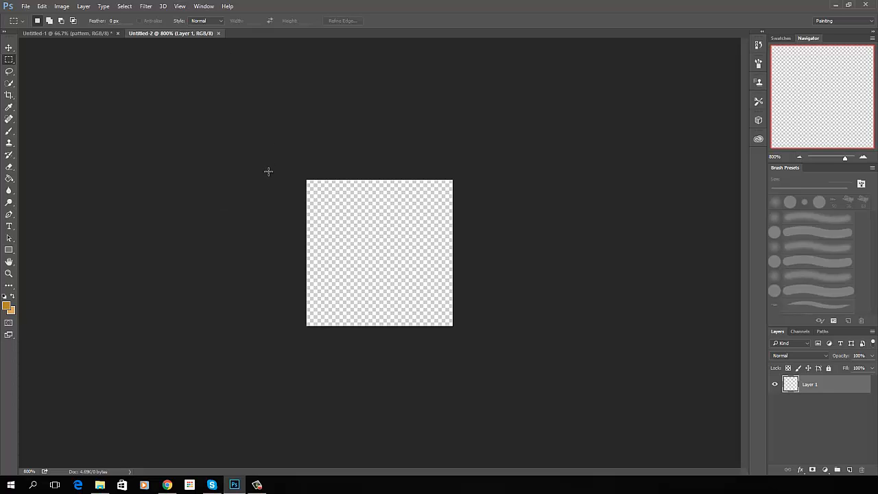
{"action": "left_click_drag", "start_coordinate": [300, 176], "coordinate": [383, 327]}
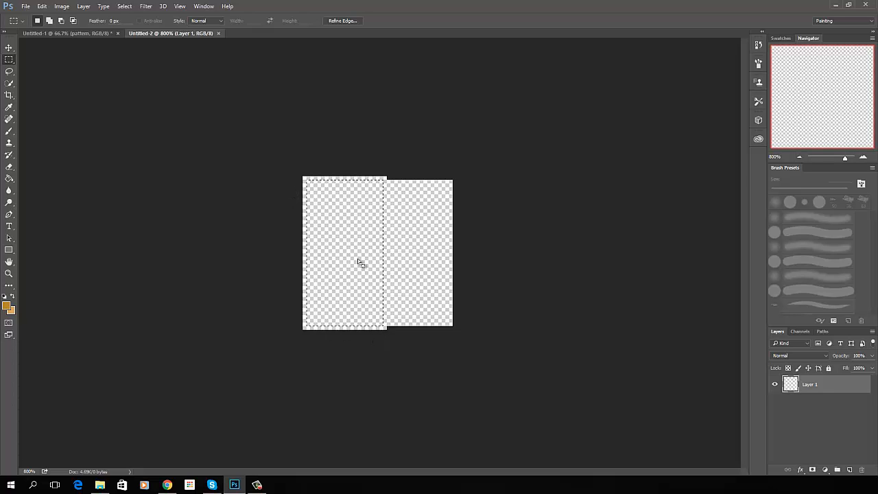
{"action": "left_click", "coordinate": [10, 179]}
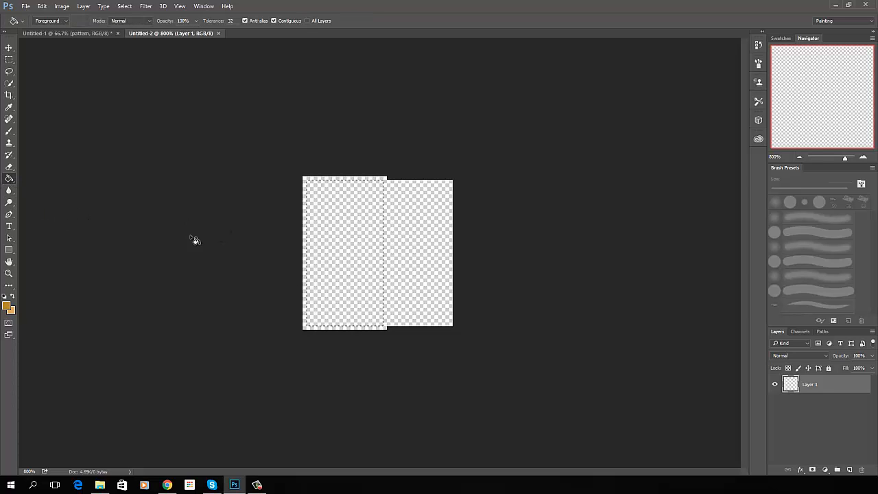
{"action": "left_click", "coordinate": [350, 261]}
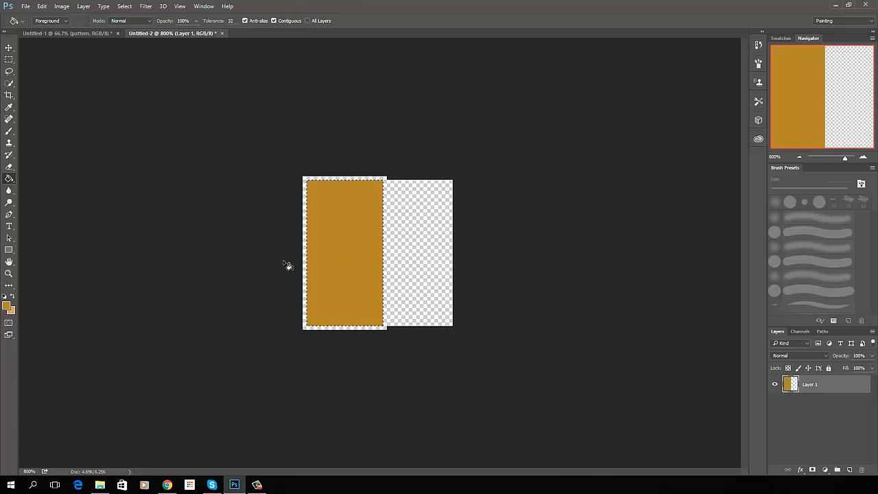
{"action": "key", "text": "ctrl+d"}
{"action": "key", "text": "ctrl+plus"}
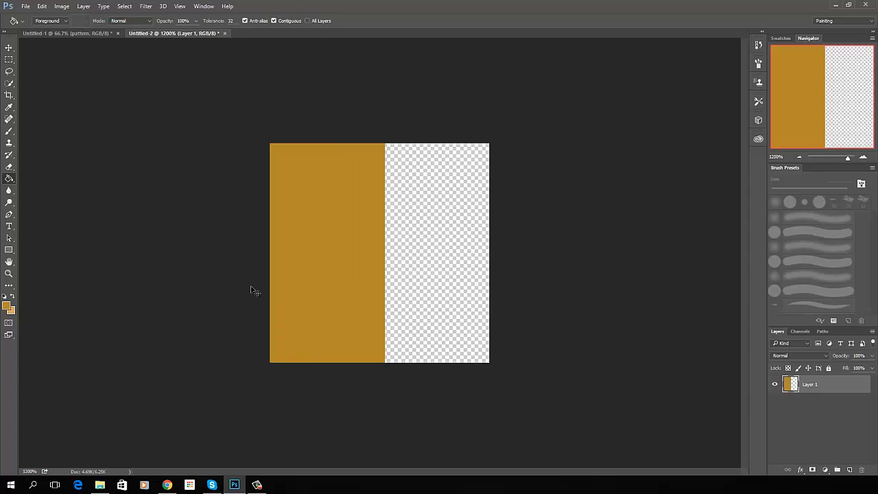
{"action": "key", "text": "ctrl+minus"}
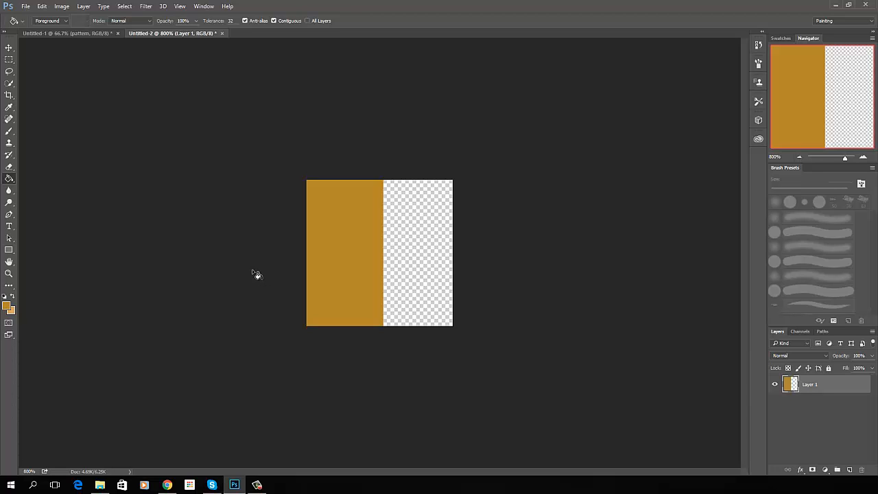
Set the foreground colour to the darker brown #a37311
{"action": "left_click", "coordinate": [8, 307]}
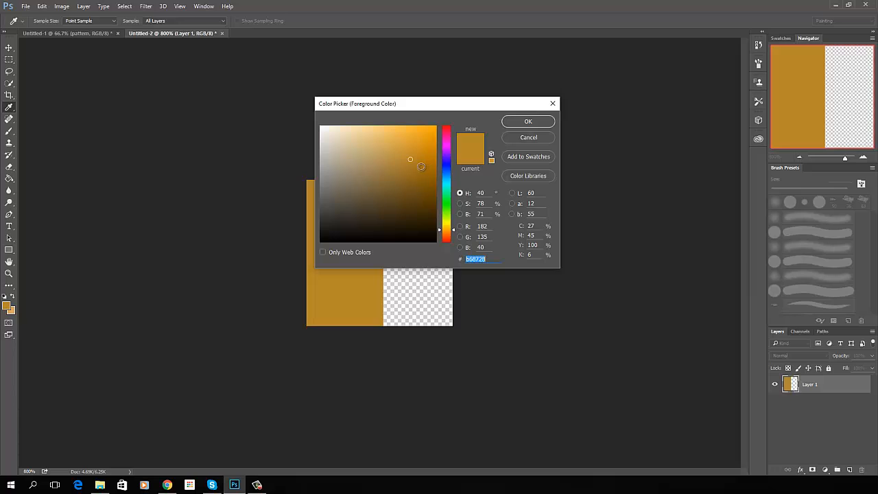
{"action": "left_click", "coordinate": [424, 167]}
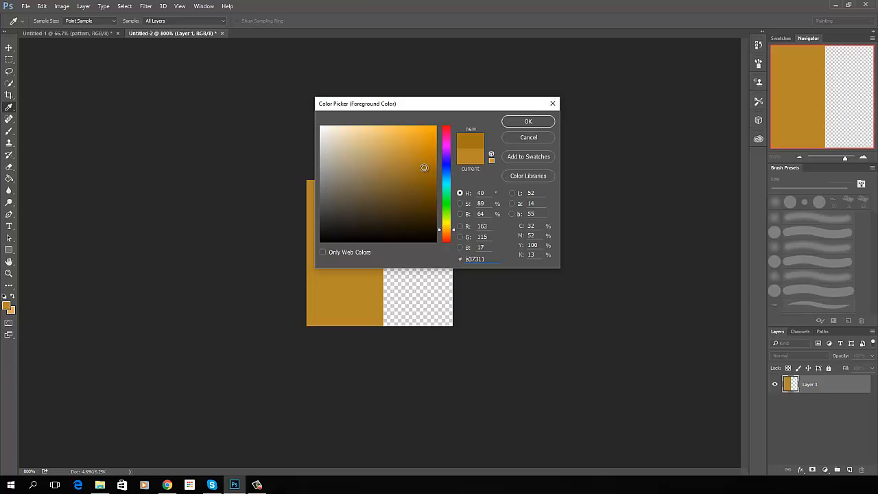
{"action": "left_click", "coordinate": [529, 122]}
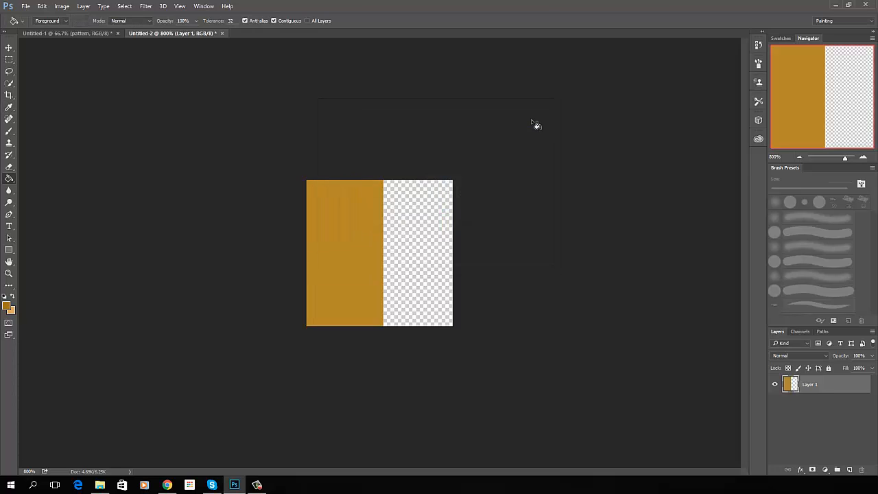
Select a thin full-height strip along the filled area's right edge, fill it with the foreground colour and deselect
{"action": "left_click", "coordinate": [11, 60]}
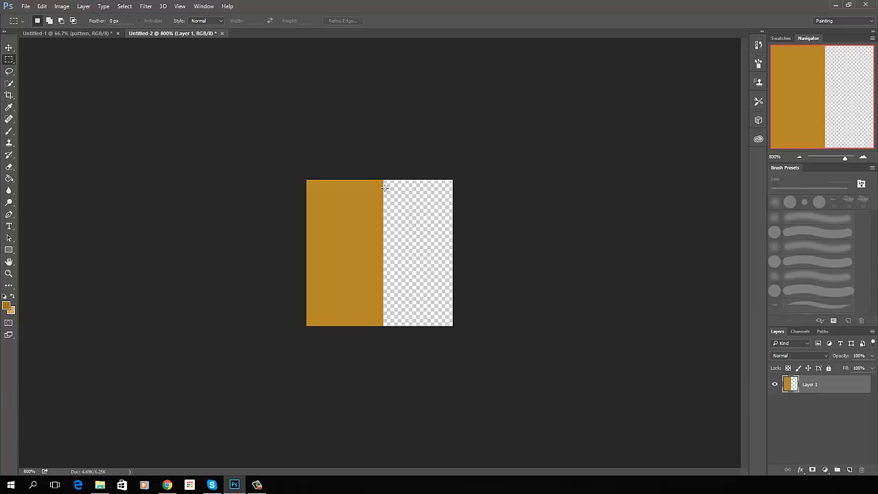
{"action": "left_click_drag", "start_coordinate": [385, 187], "coordinate": [389, 328]}
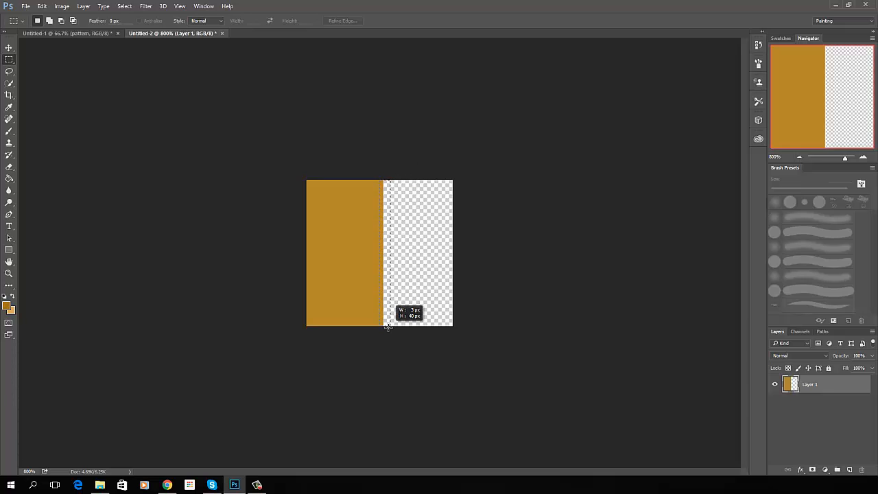
{"action": "left_click_drag", "start_coordinate": [388, 328], "coordinate": [381, 328]}
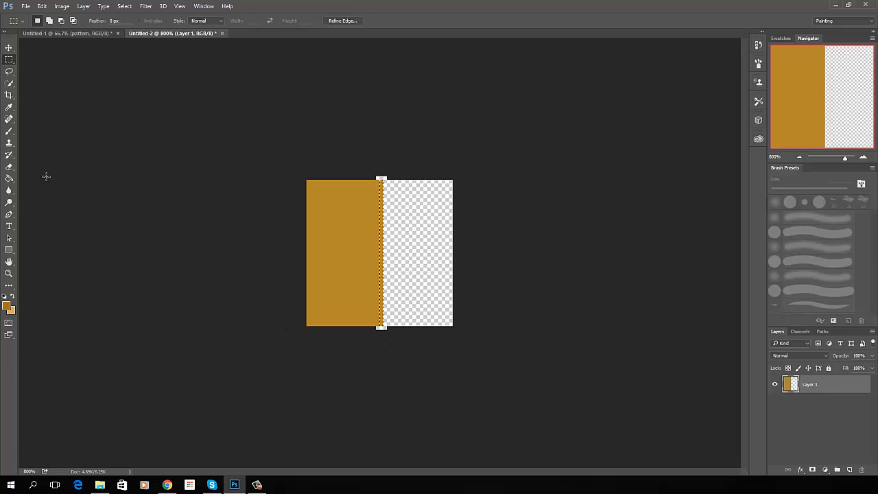
{"action": "left_click", "coordinate": [9, 180]}
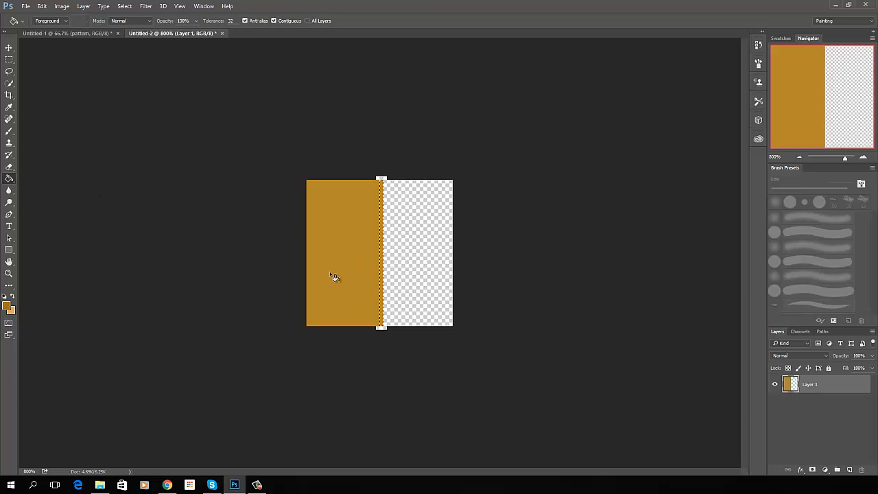
{"action": "left_click", "coordinate": [385, 267]}
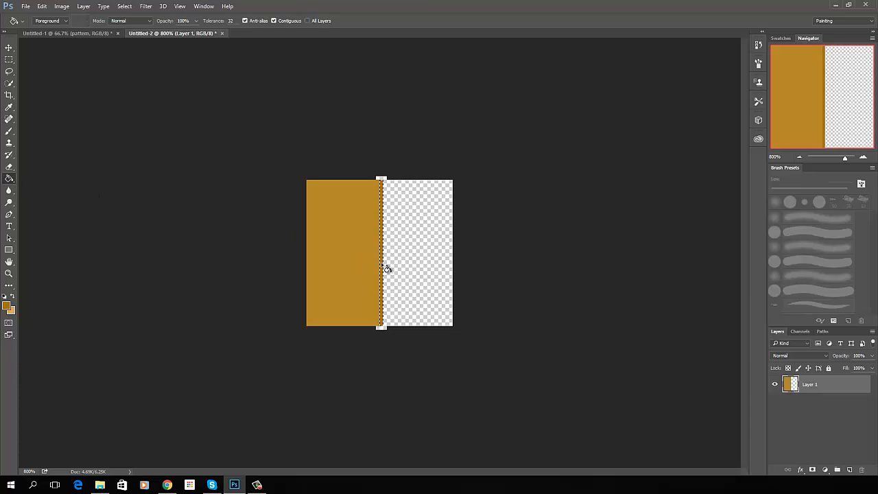
{"action": "key", "text": "ctrl+d"}
{"action": "left_click", "coordinate": [9, 60]}
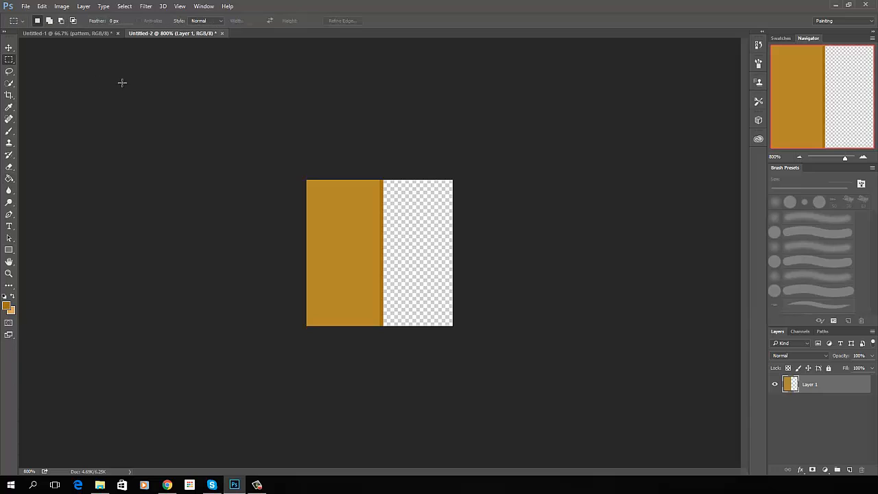
{"action": "left_click", "coordinate": [219, 22]}
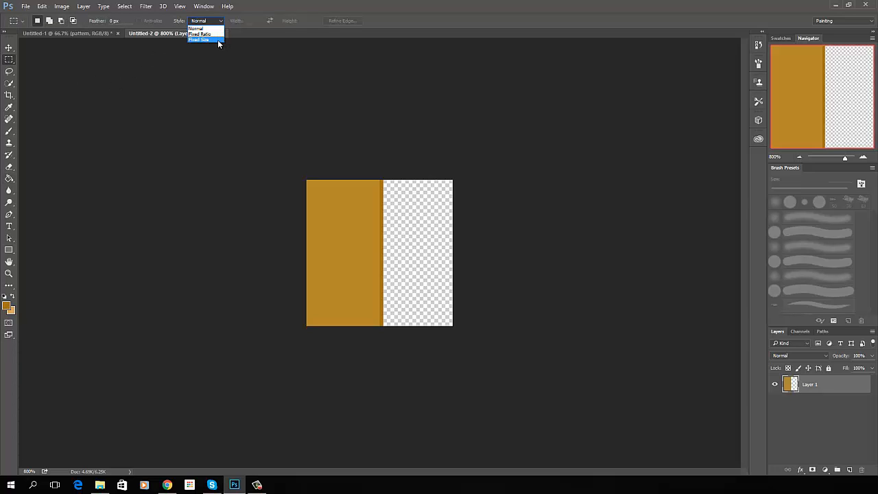
{"action": "left_click", "coordinate": [203, 39]}
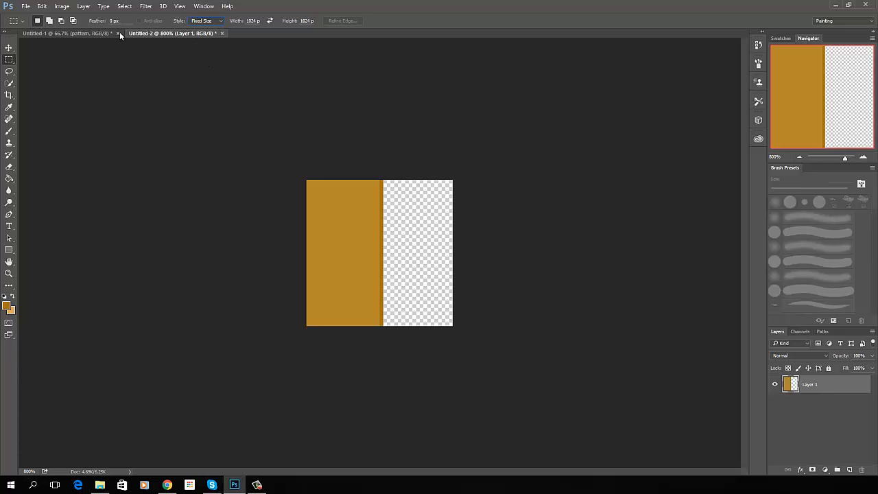
{"action": "left_click", "coordinate": [208, 21]}
{"action": "left_click", "coordinate": [199, 30]}
Define the striped tile as a pattern named "Cardboard" and close the tile document without saving
{"action": "left_click", "coordinate": [41, 6]}
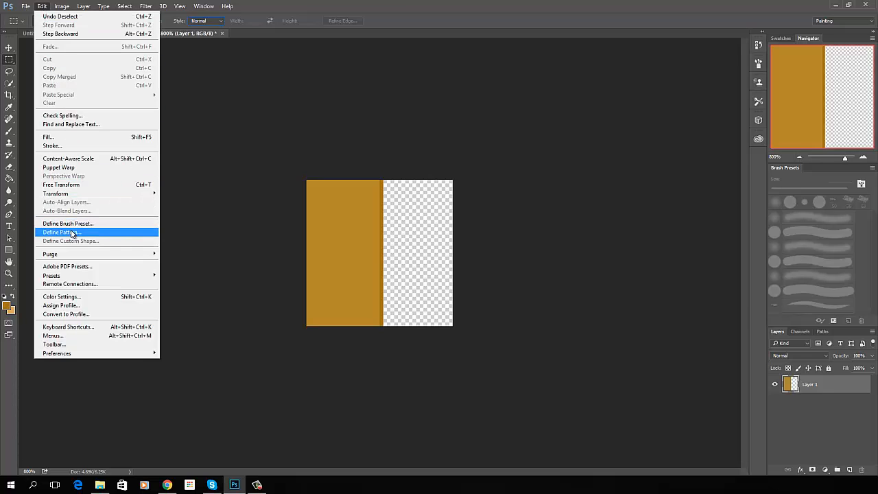
{"action": "left_click", "coordinate": [72, 234]}
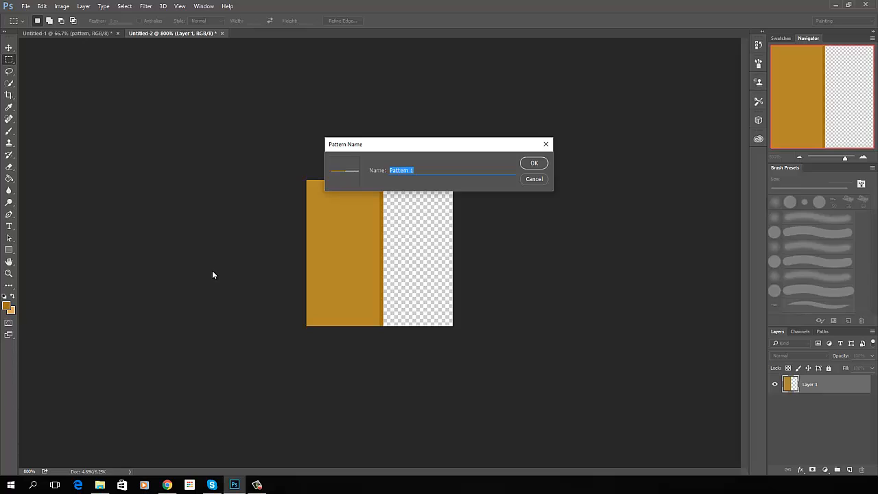
{"action": "type", "text": "Cardboard"}
{"action": "left_click", "coordinate": [534, 164]}
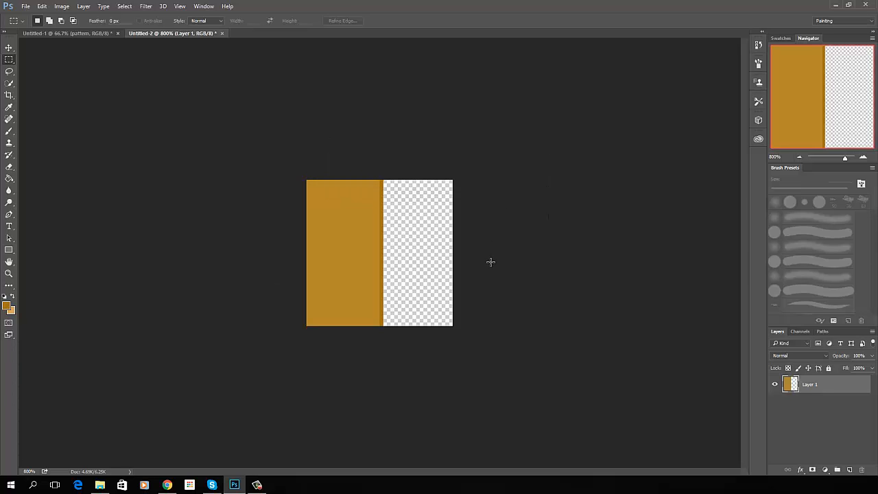
{"action": "left_click", "coordinate": [221, 33]}
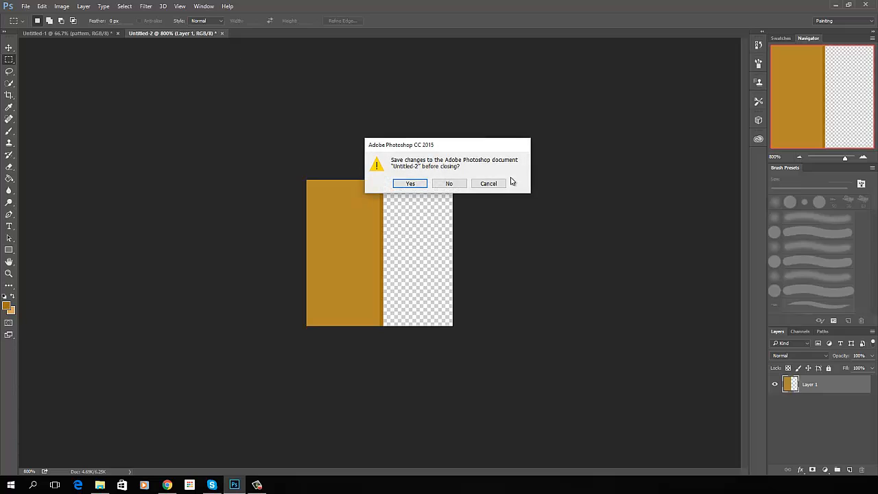
{"action": "left_click", "coordinate": [449, 184]}
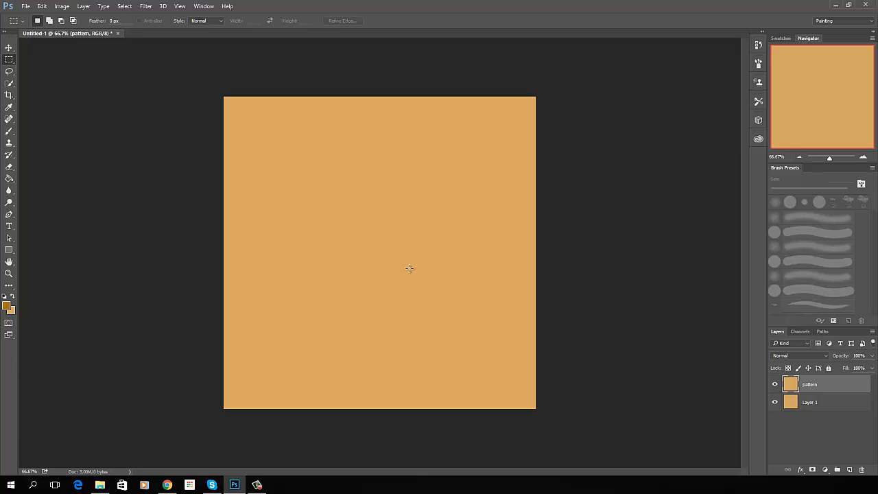
Add a Pattern Overlay to the "pattern" layer using the newly defined Cardboard pattern at 35% scale and 100% opacity
{"action": "double_click", "coordinate": [845, 385]}
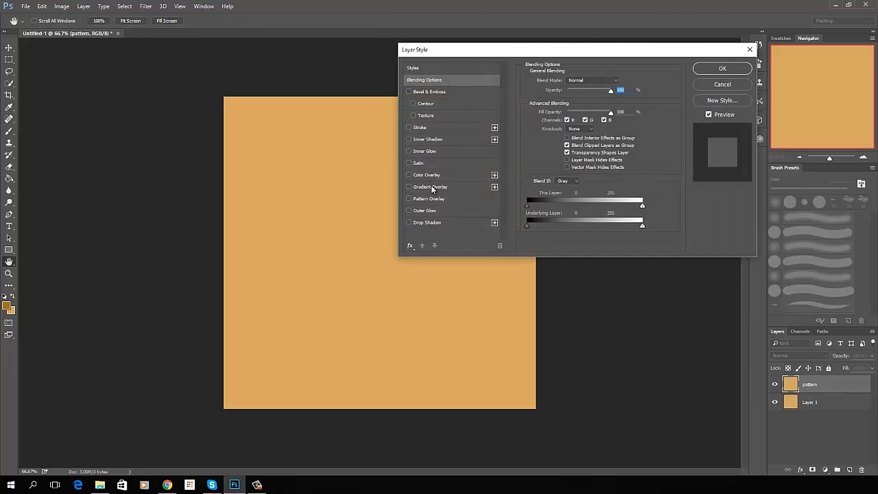
{"action": "left_click", "coordinate": [410, 199]}
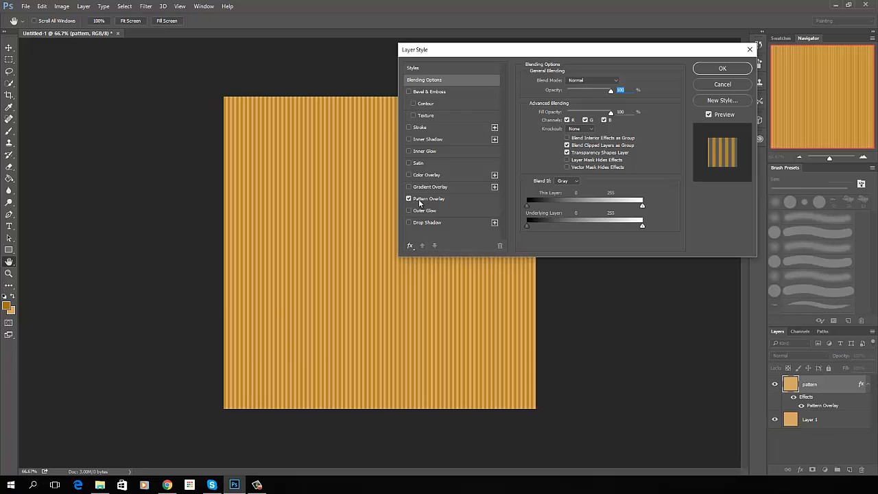
{"action": "left_click", "coordinate": [431, 203]}
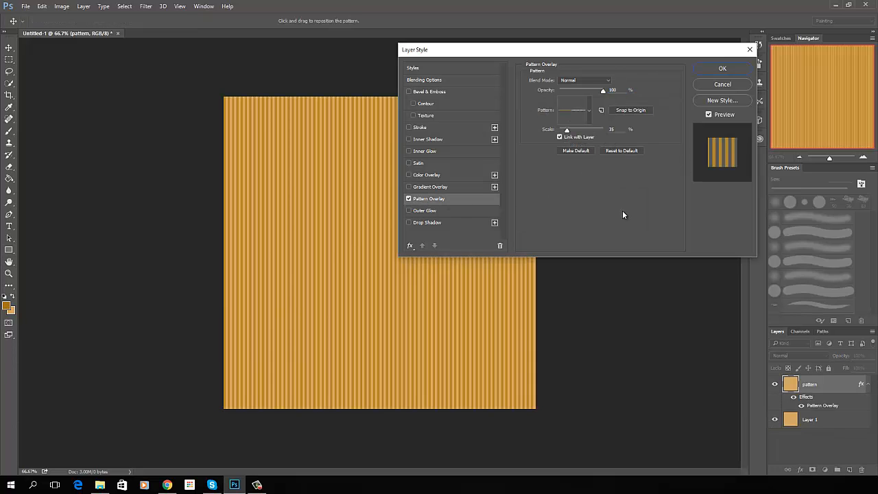
{"action": "left_click", "coordinate": [590, 111]}
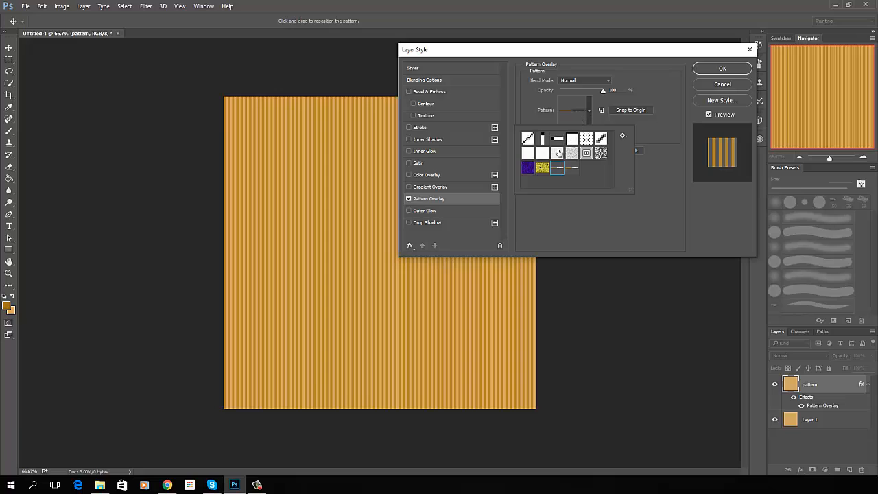
{"action": "left_click", "coordinate": [570, 170]}
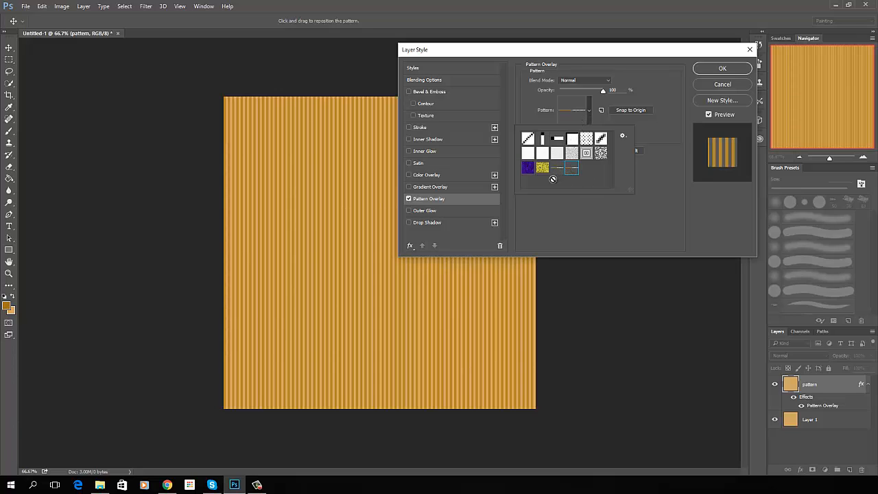
{"action": "left_click", "coordinate": [662, 133]}
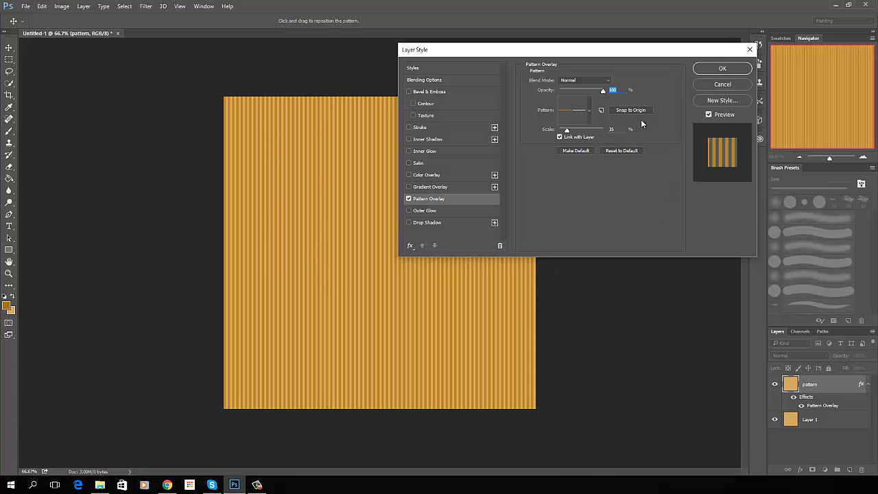
{"action": "left_click", "coordinate": [724, 67]}
{"action": "key", "text": "m"}
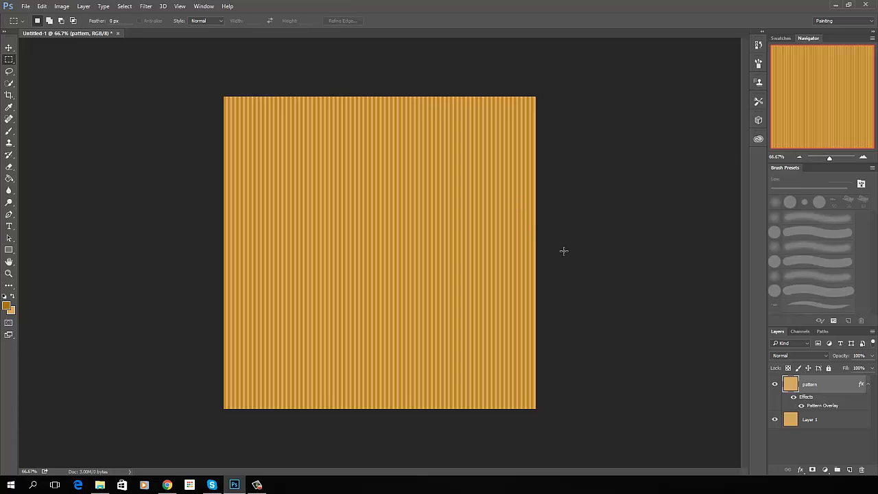
Reduce the "pattern" layer's fill to its minimum and convert the layer to a smart object
{"action": "left_click", "coordinate": [871, 369]}
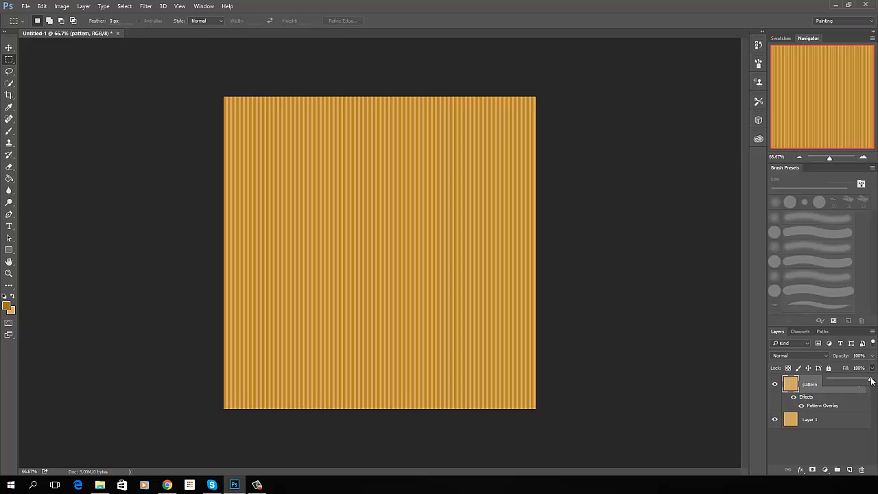
{"action": "left_click_drag", "start_coordinate": [872, 382], "coordinate": [813, 381]}
{"action": "left_click", "coordinate": [802, 448]}
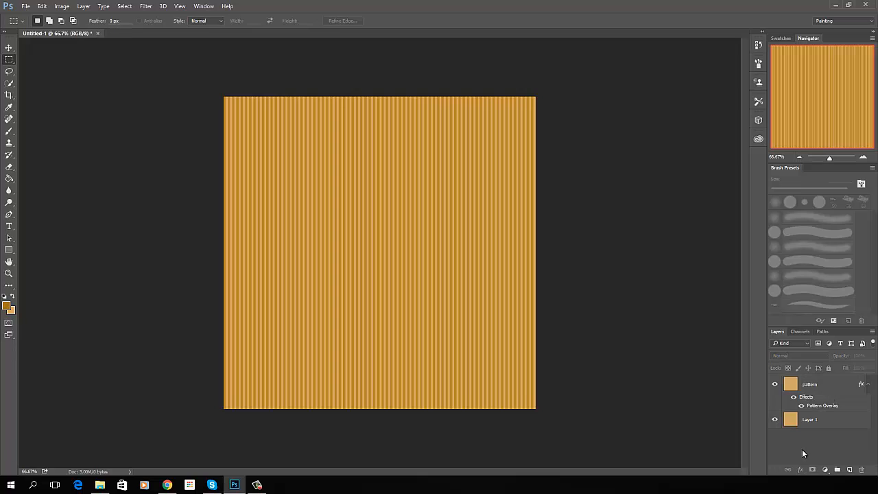
{"action": "right_click", "coordinate": [835, 386]}
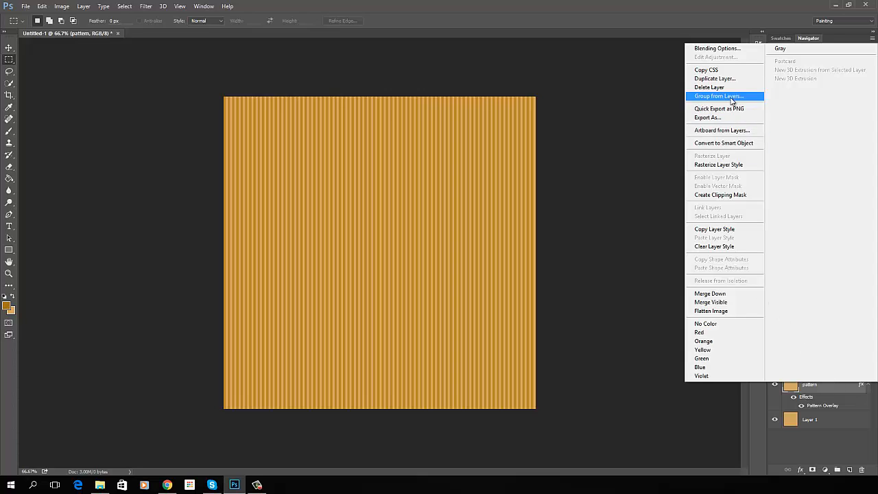
{"action": "left_click", "coordinate": [718, 146]}
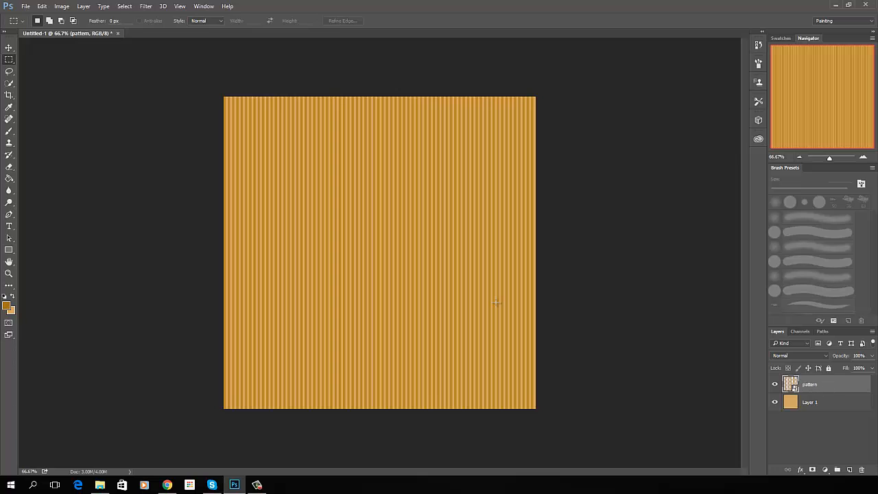
Apply a Ripple distortion to the "pattern" layer with an amount of 35% and Medium size
{"action": "left_click", "coordinate": [147, 7]}
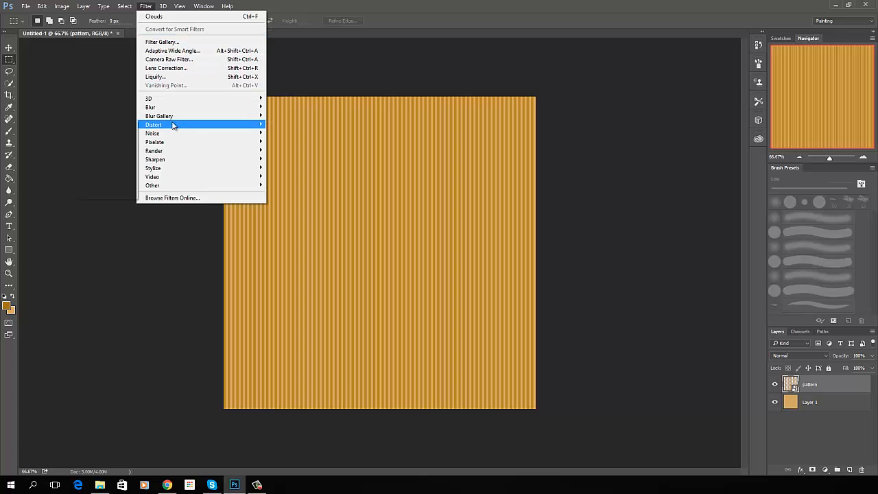
{"action": "mouse_move", "coordinate": [171, 124]}
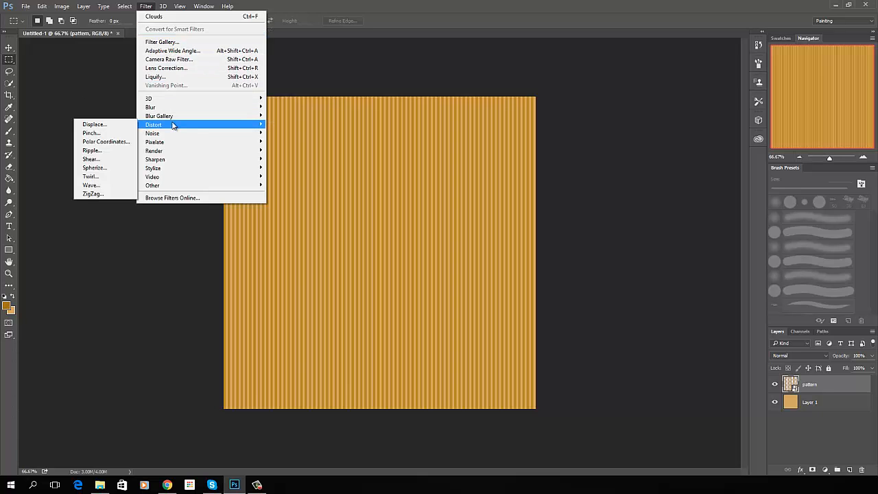
{"action": "left_click", "coordinate": [99, 150]}
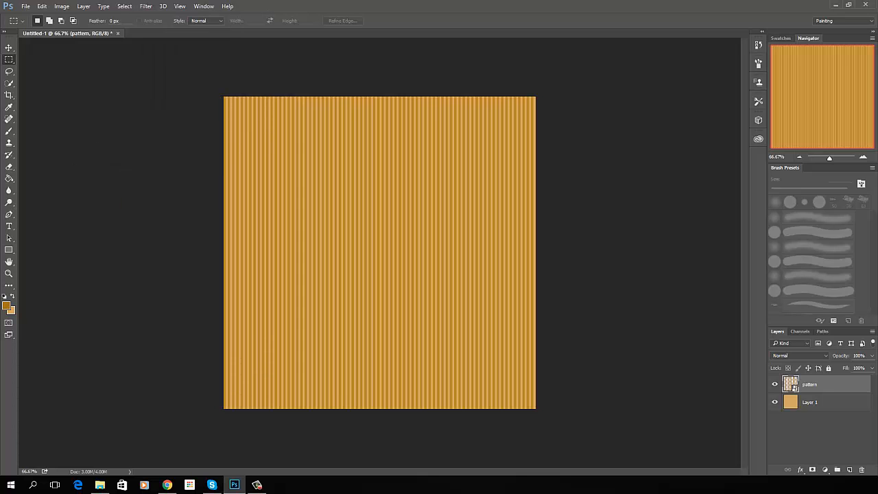
{"action": "left_click_drag", "start_coordinate": [185, 183], "coordinate": [453, 114]}
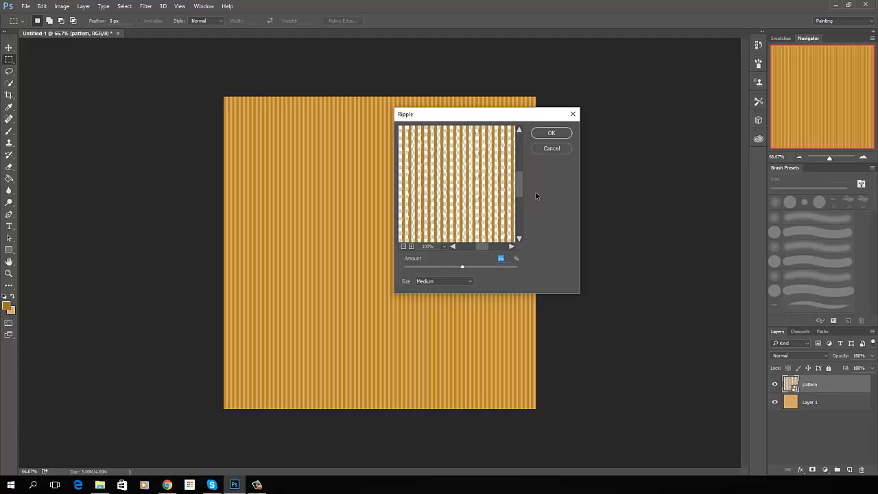
{"action": "left_click", "coordinate": [552, 133]}
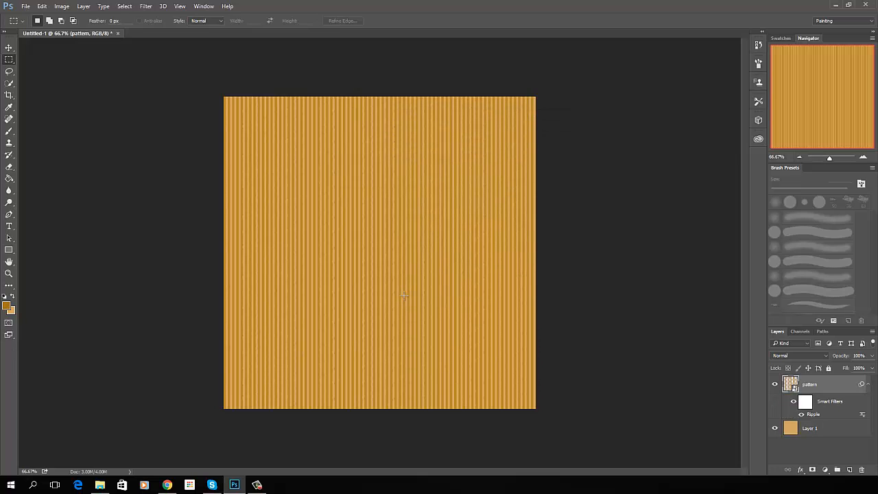
{"action": "key", "text": "ctrl+plus"}
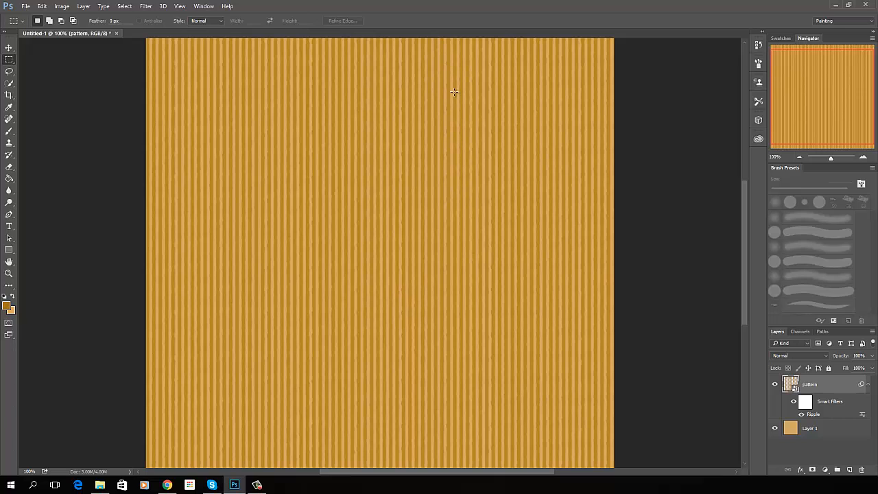
{"action": "key", "text": "ctrl+minus"}
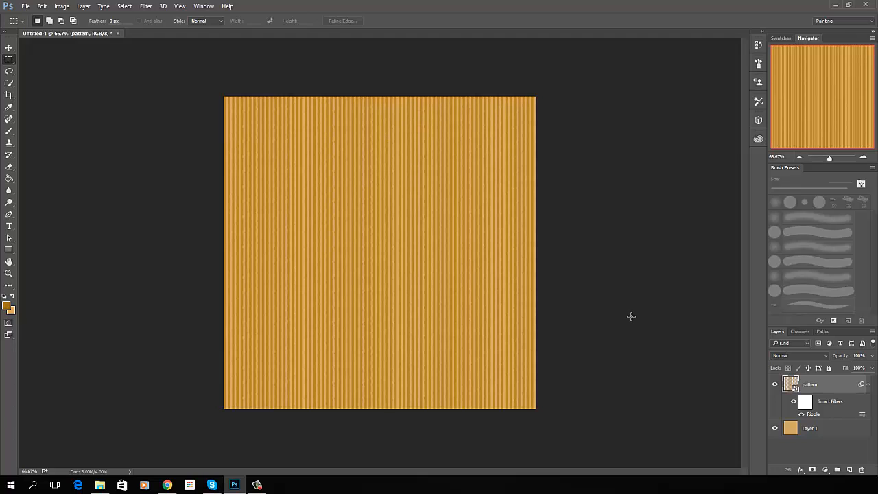
Duplicate Layer 1, place the copy above the "pattern" layer and rename it "NoiseDust"
{"action": "left_click", "coordinate": [834, 431]}
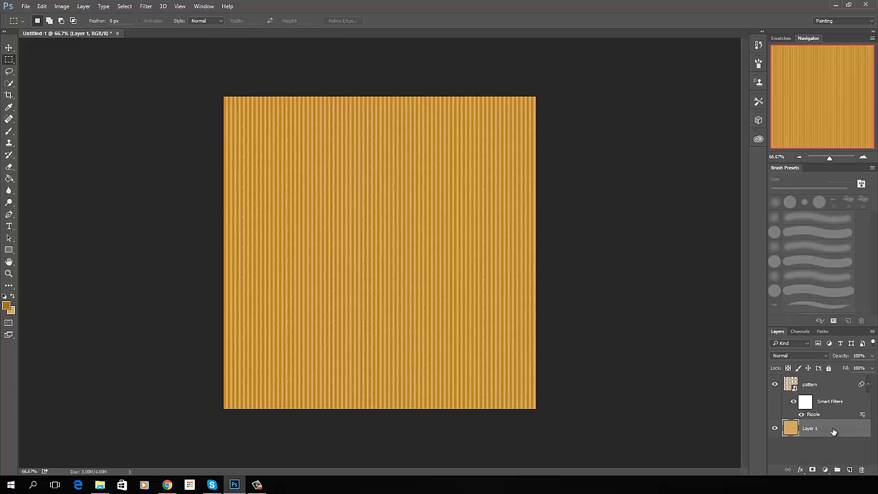
{"action": "key", "text": "ctrl+j"}
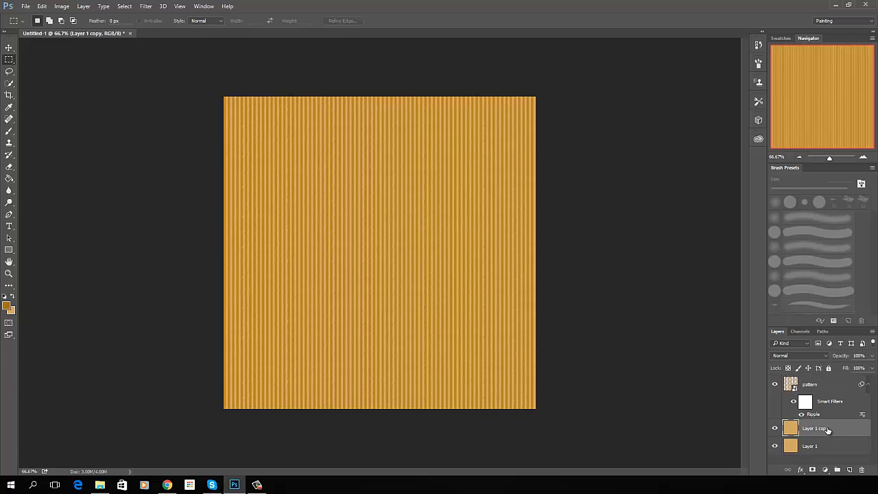
{"action": "left_click_drag", "start_coordinate": [823, 414], "coordinate": [816, 379]}
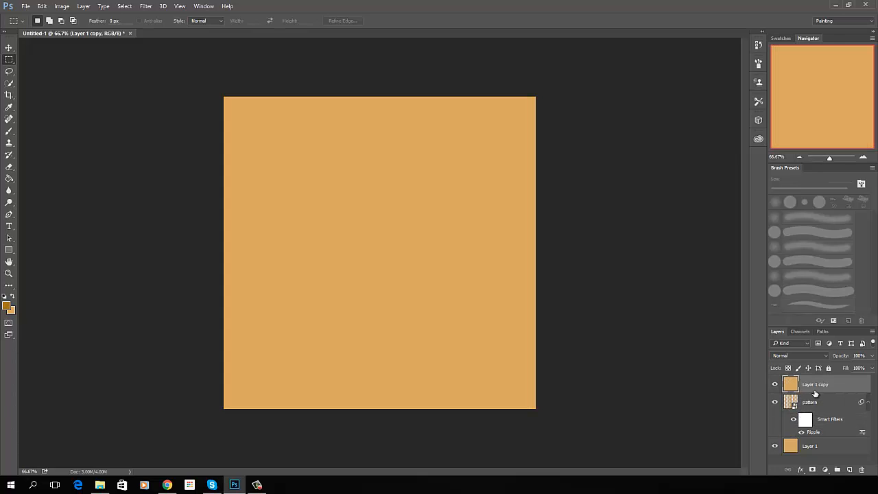
{"action": "double_click", "coordinate": [823, 385]}
{"action": "type", "text": "NoiseDust"}
{"action": "key", "text": "Return"}
Add 8% monochromatic noise with Uniform distribution to the NoiseDust layer
{"action": "left_click", "coordinate": [150, 7]}
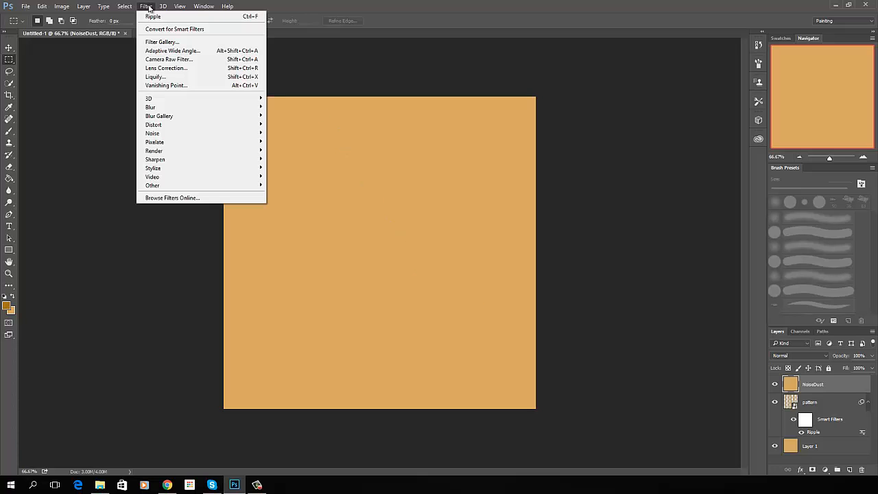
{"action": "mouse_move", "coordinate": [153, 136]}
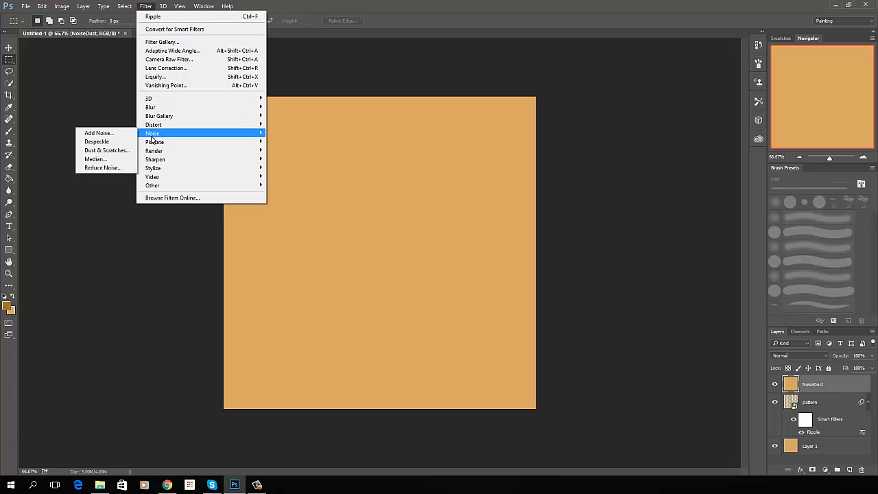
{"action": "left_click", "coordinate": [108, 132]}
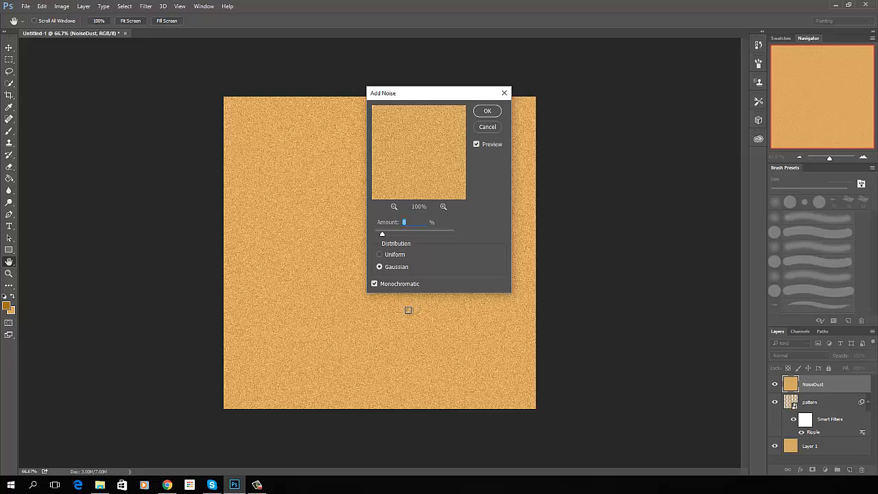
{"action": "left_click", "coordinate": [380, 256]}
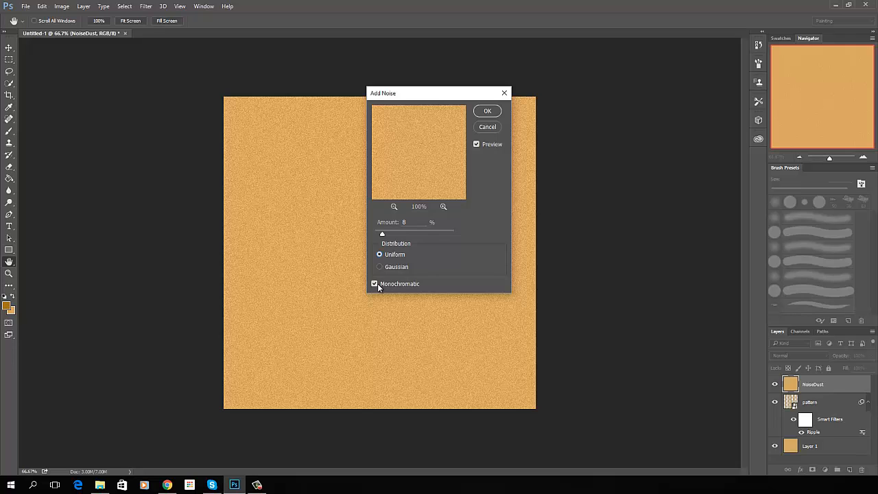
{"action": "key", "text": "Return"}
{"action": "key", "text": "m"}
Apply Dust & Scratches to the NoiseDust layer with a radius of 1 pixel and a threshold of 5 levels
{"action": "left_click", "coordinate": [146, 6]}
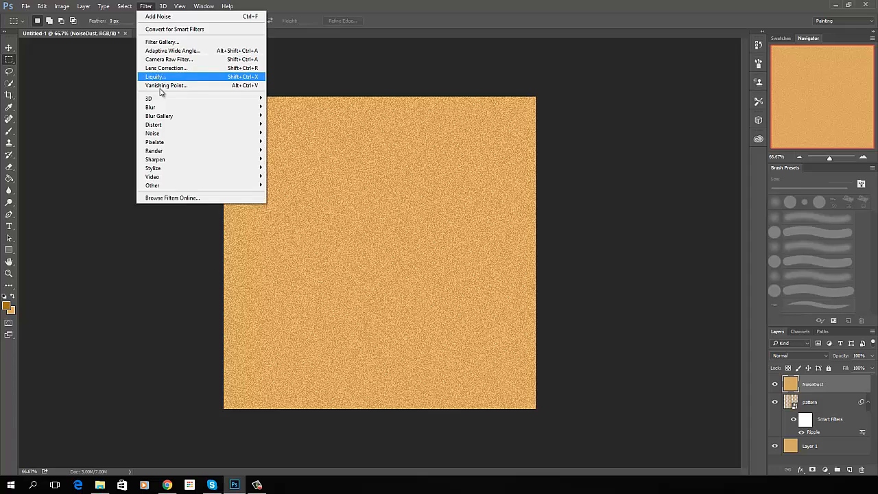
{"action": "mouse_move", "coordinate": [154, 133]}
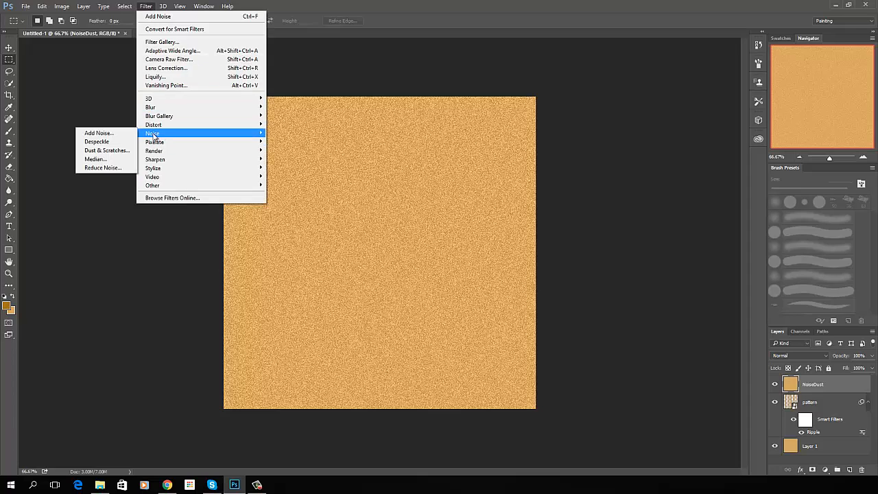
{"action": "left_click", "coordinate": [110, 153]}
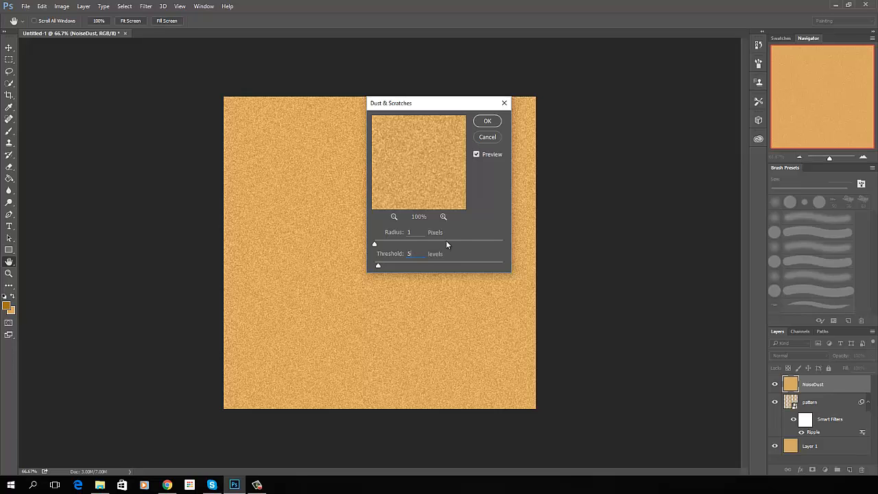
{"action": "left_click", "coordinate": [485, 123]}
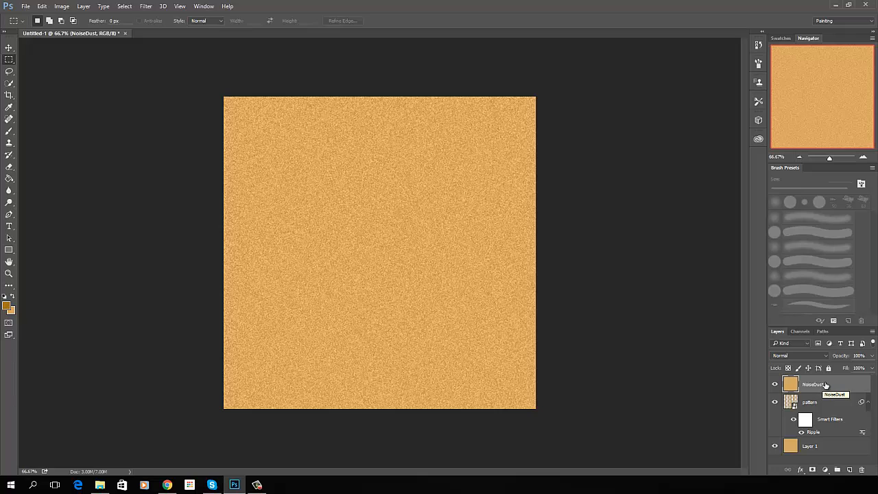
Try the Overlay and Soft Light blend modes on the NoiseDust layer and return it to Normal
{"action": "left_click", "coordinate": [825, 356]}
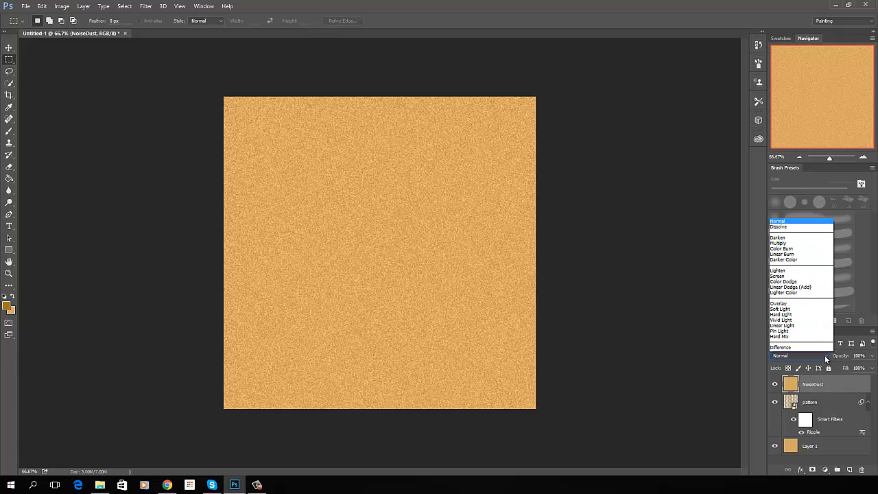
{"action": "left_click", "coordinate": [799, 259]}
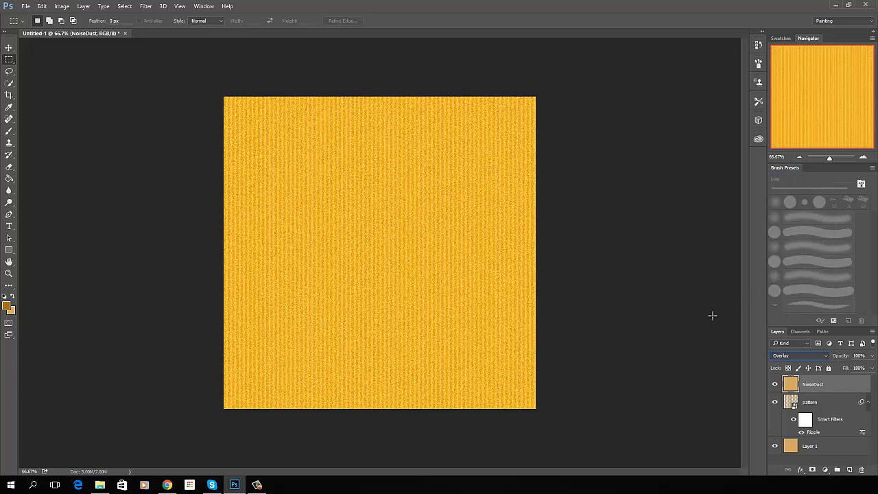
{"action": "left_click", "coordinate": [807, 356]}
{"action": "left_click", "coordinate": [795, 267]}
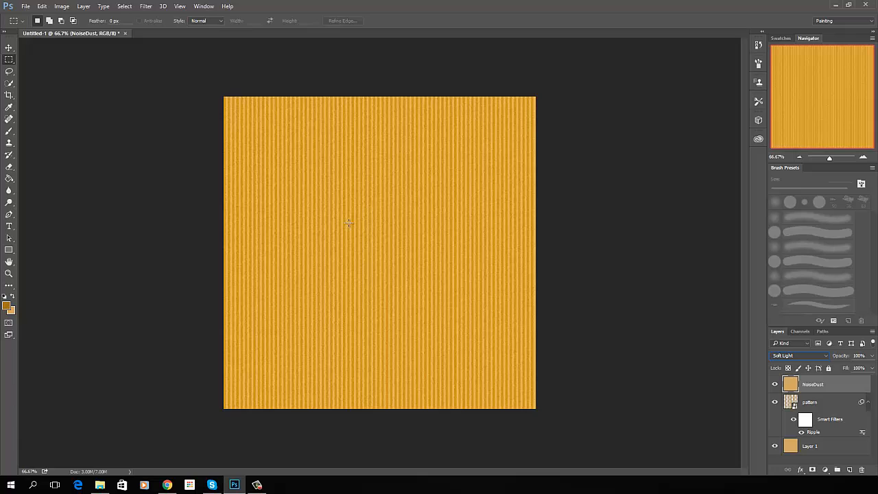
{"action": "left_click", "coordinate": [825, 356]}
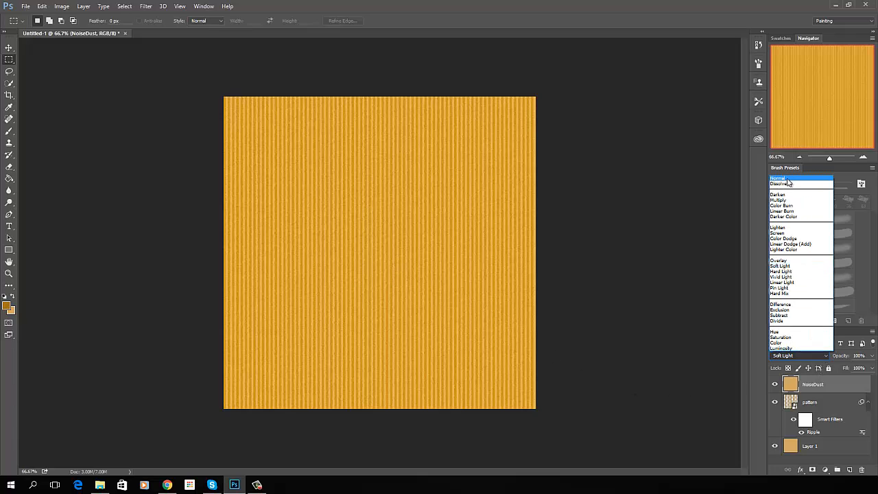
{"action": "left_click", "coordinate": [788, 178]}
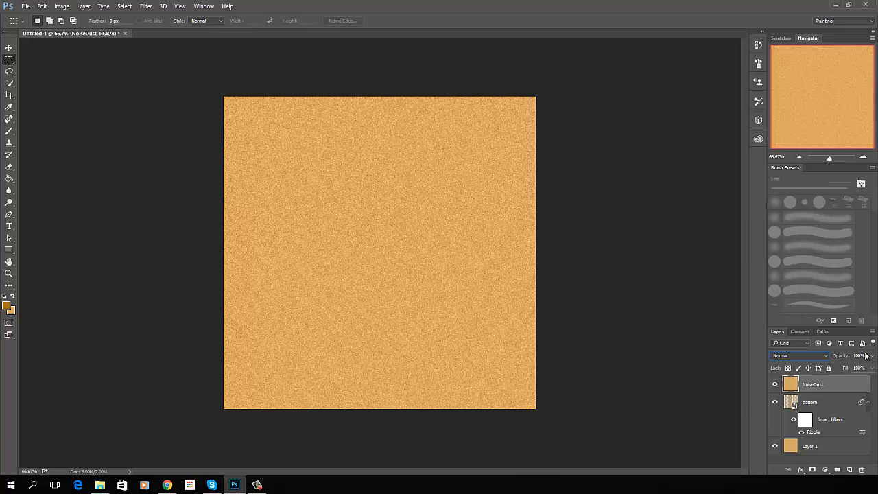
Set the NoiseDust layer's opacity to 40%
{"action": "left_click", "coordinate": [862, 356]}
{"action": "type", "text": "40"}
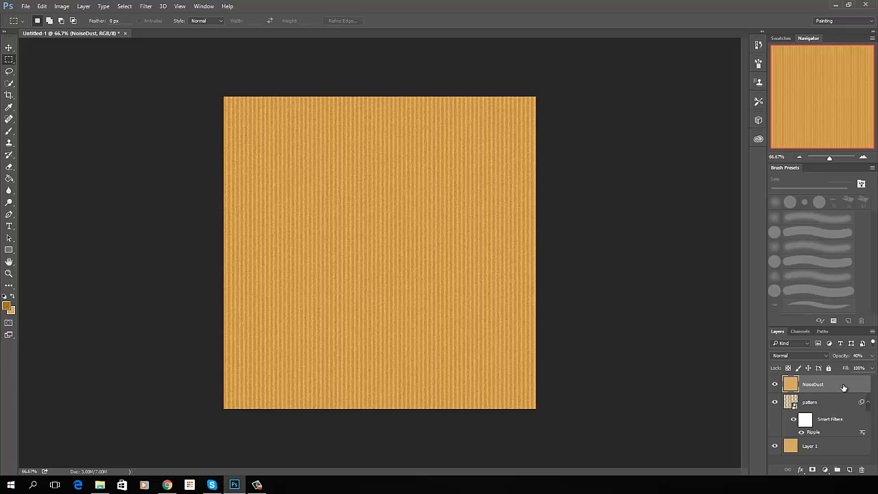
{"action": "key", "text": "F8"}
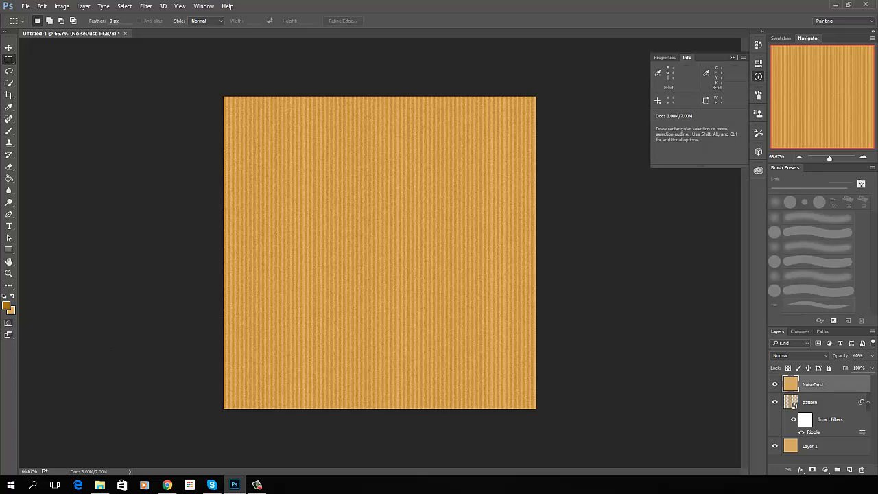